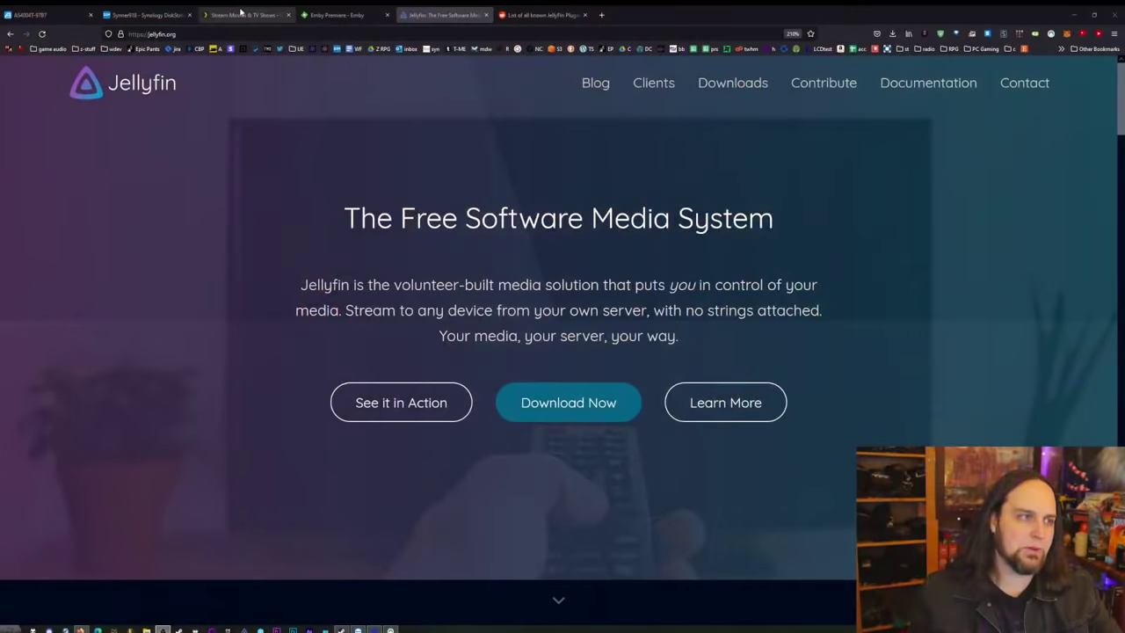
# Step: Look over Plex's Download and Features menus, then view the Emby Premiere pricing page
pyautogui.click(241, 11)
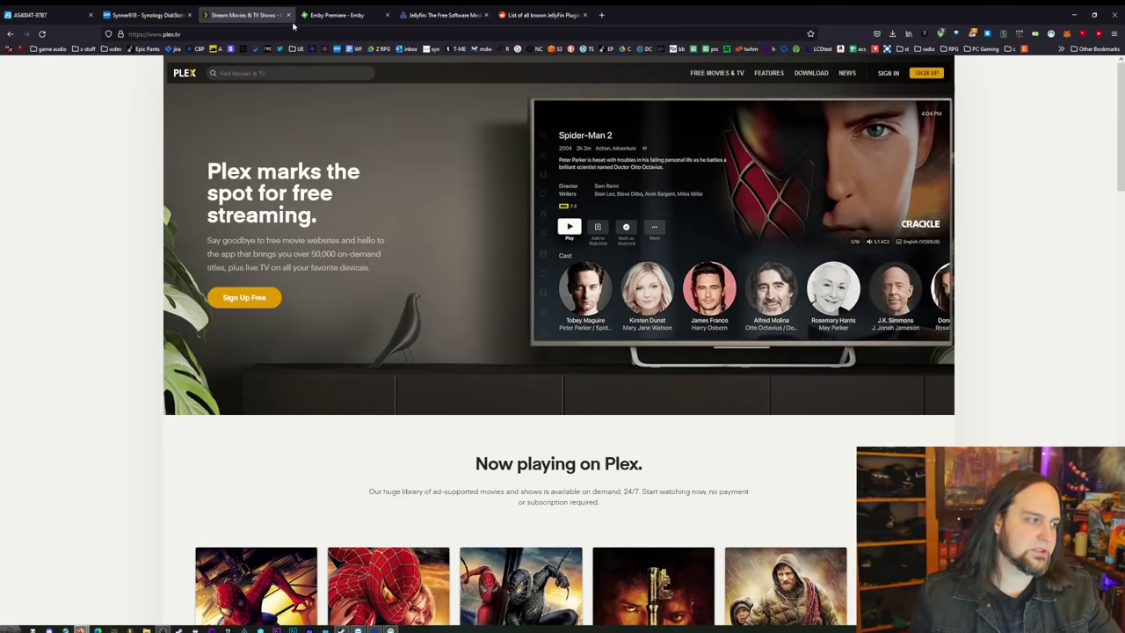
pyautogui.moveTo(812, 75)
pyautogui.moveTo(768, 74)
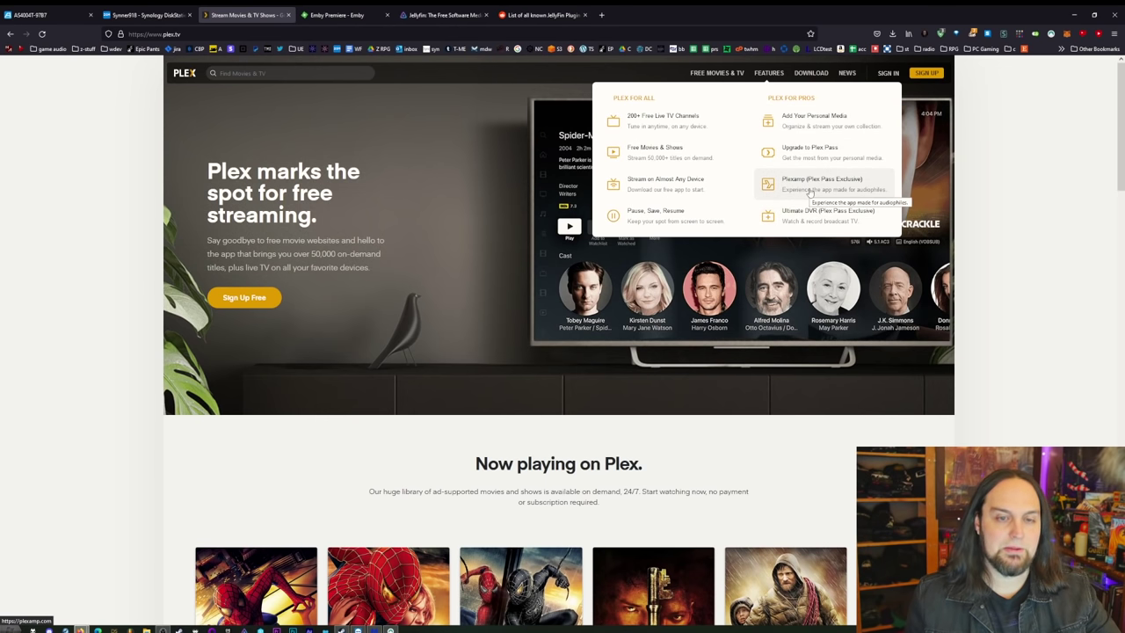
pyautogui.click(336, 15)
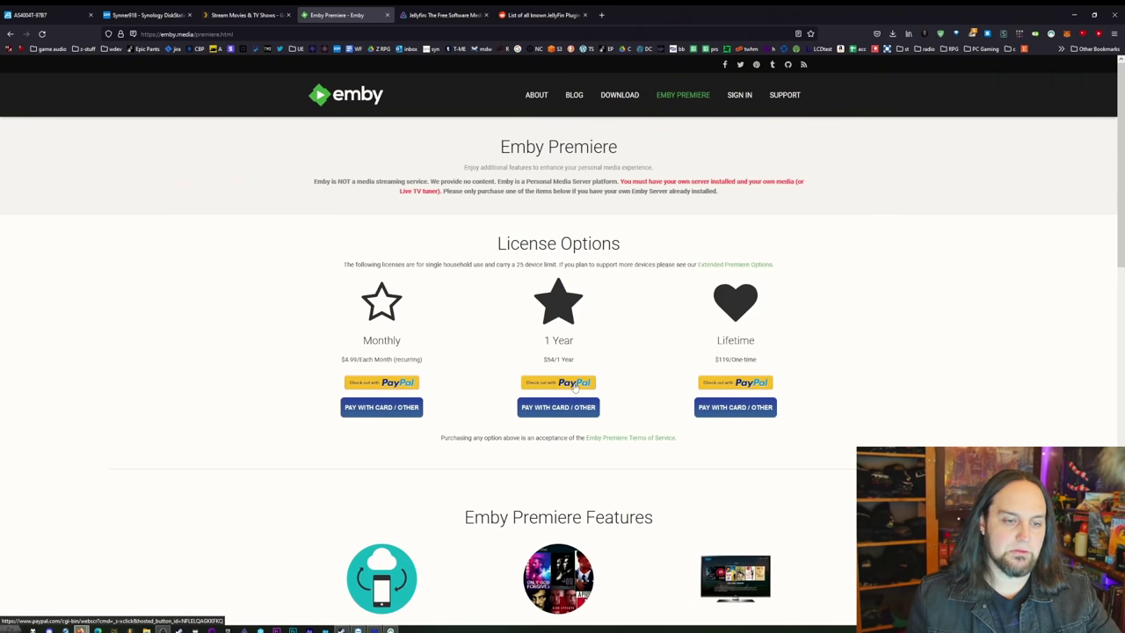
# Step: Read through the Emby Premiere features list, then switch to the Jellyfin tab
pyautogui.scroll(-3, 562, 401)
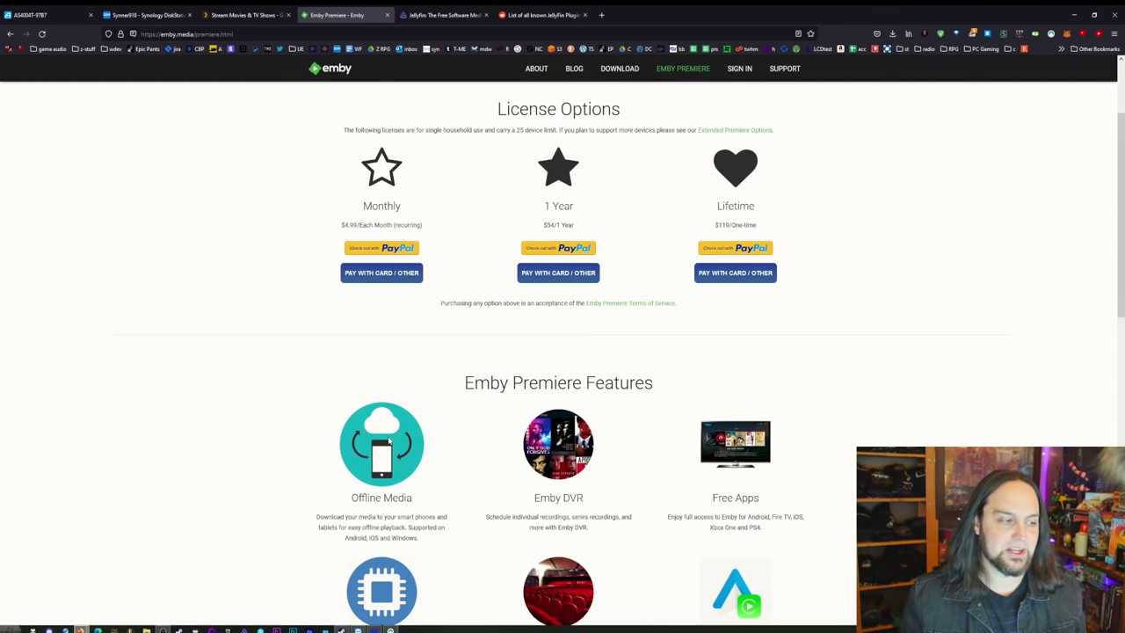
pyautogui.scroll(-1, 389, 442)
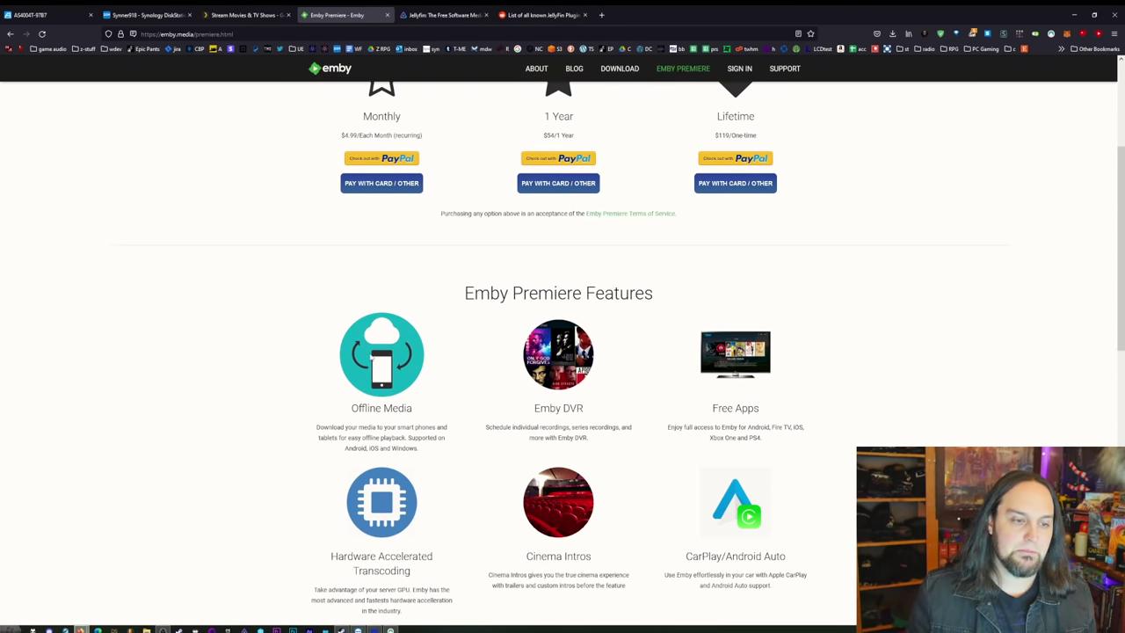
pyautogui.scroll(-2, 386, 371)
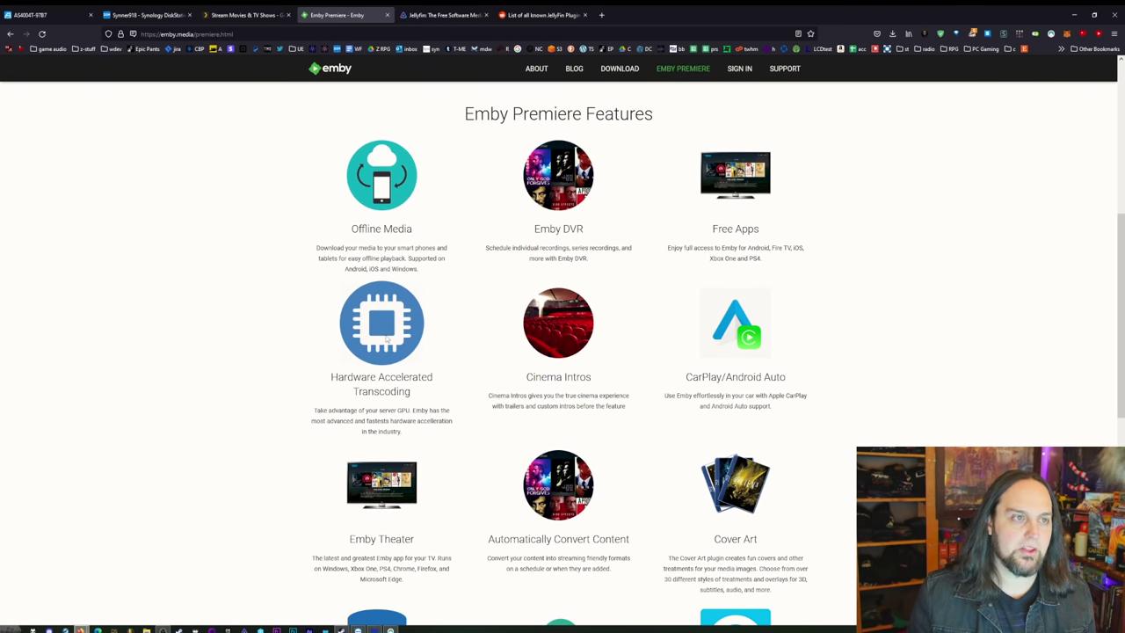
pyautogui.hotkey('ctrl', 'Tab')
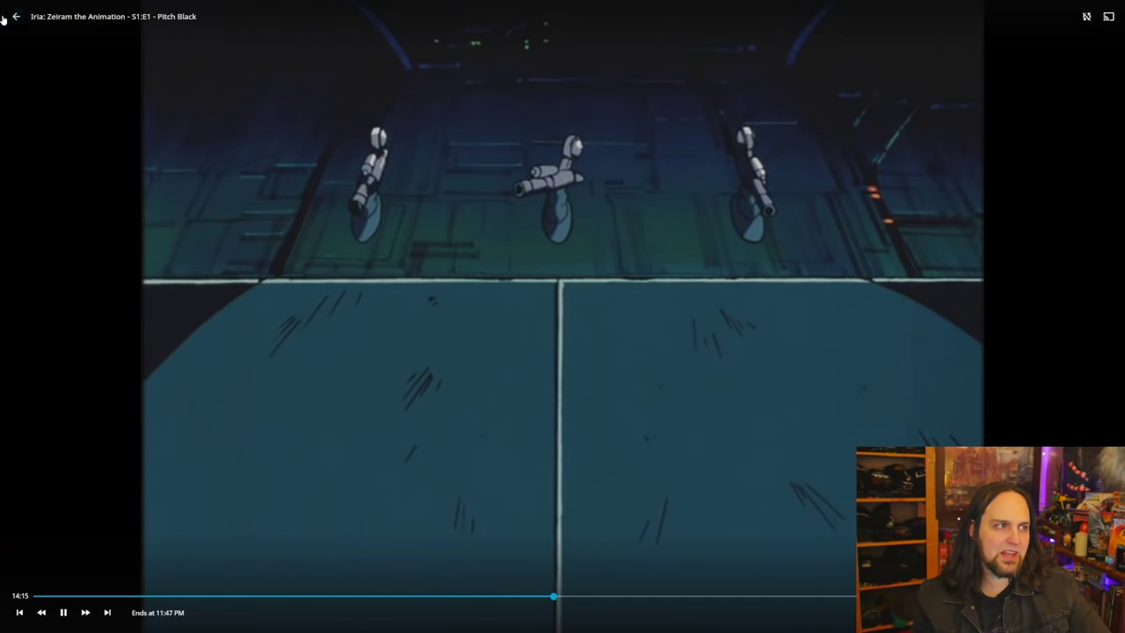
# Step: Leave the Iria episode, return to Anime Shows, and browse Neon Genesis Evangelion's episodes
pyautogui.press('BackSpace')
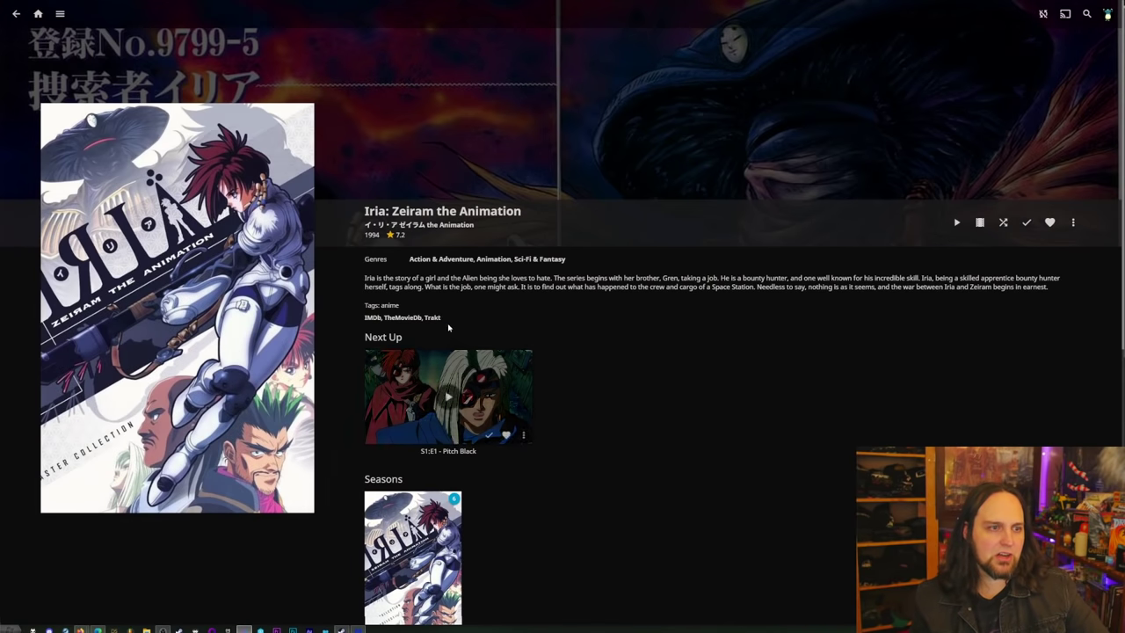
pyautogui.click(15, 15)
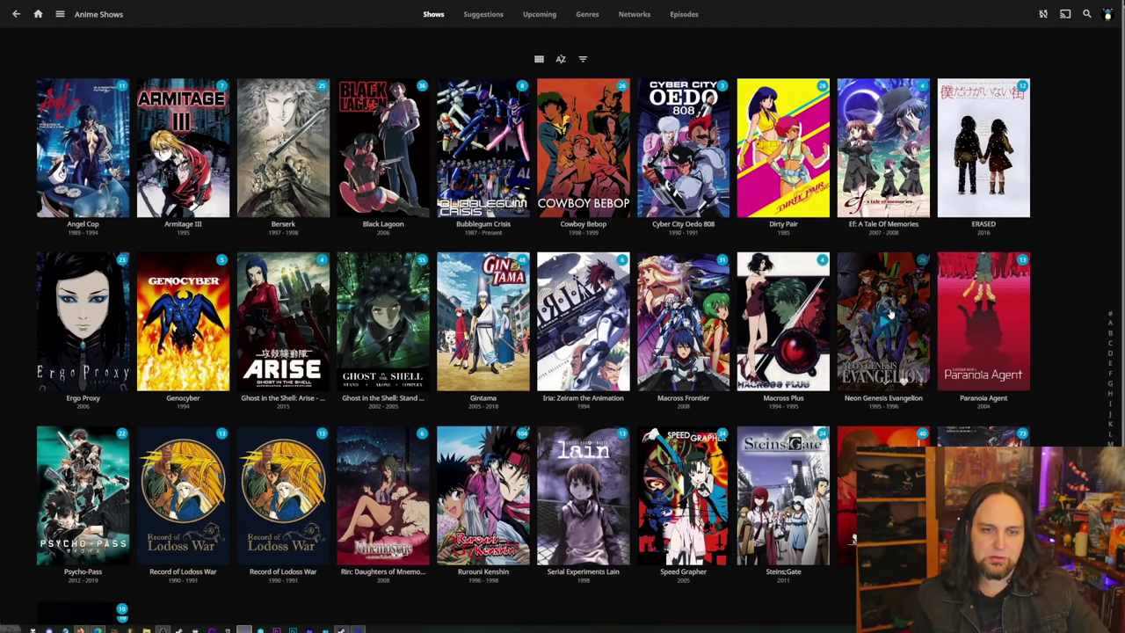
pyautogui.click(919, 309)
pyautogui.scroll(-3, 729, 378)
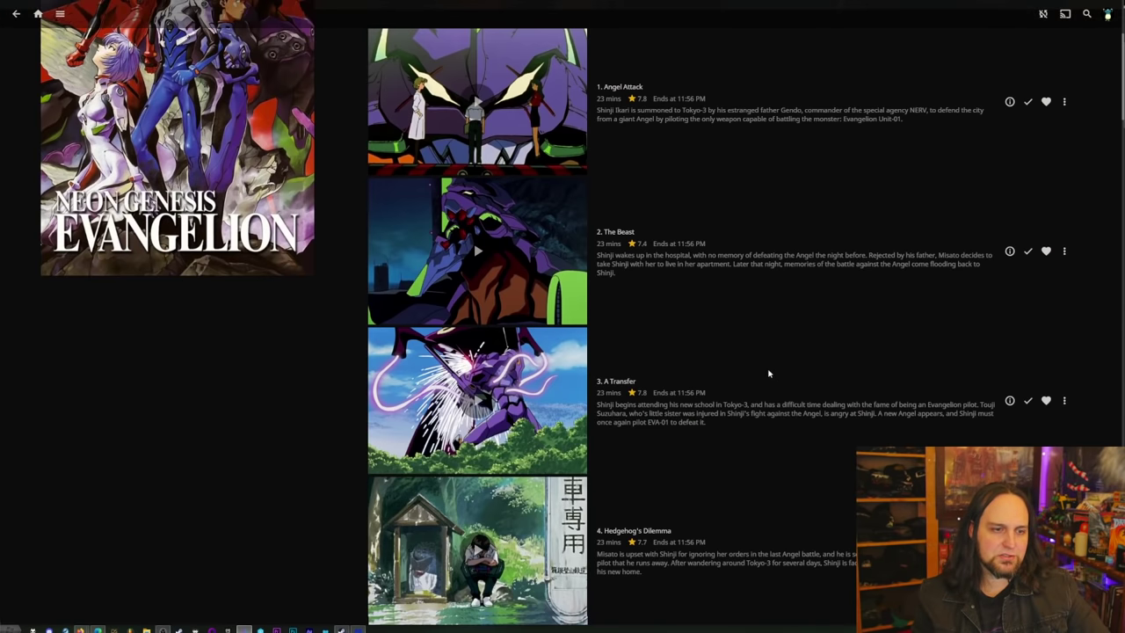
pyautogui.scroll(-10, 768, 374)
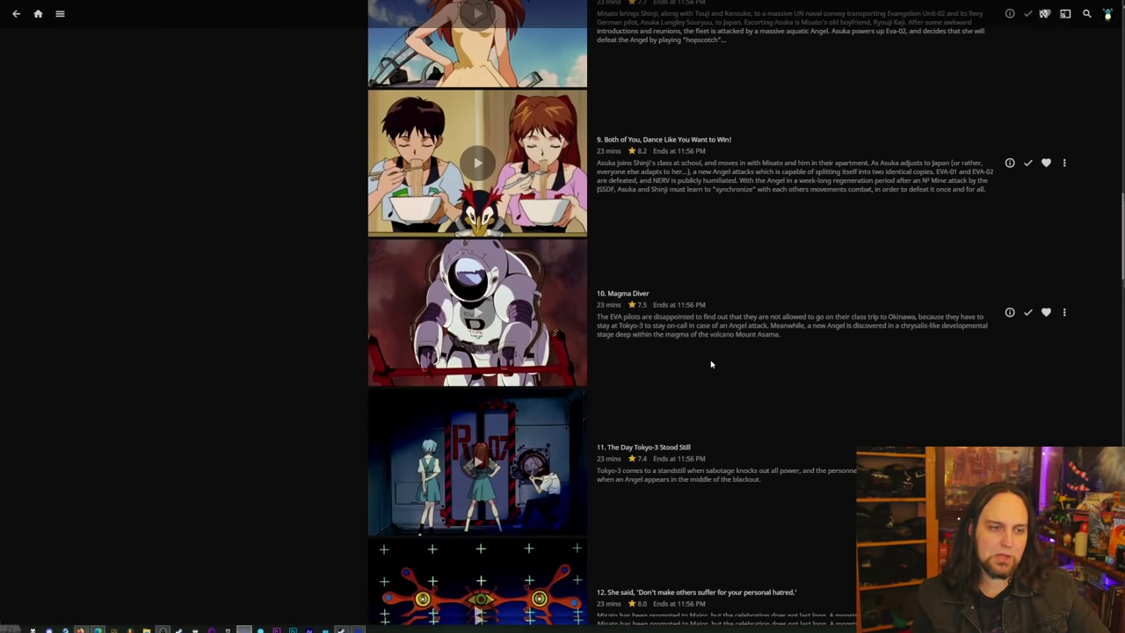
pyautogui.scroll(-4, 714, 367)
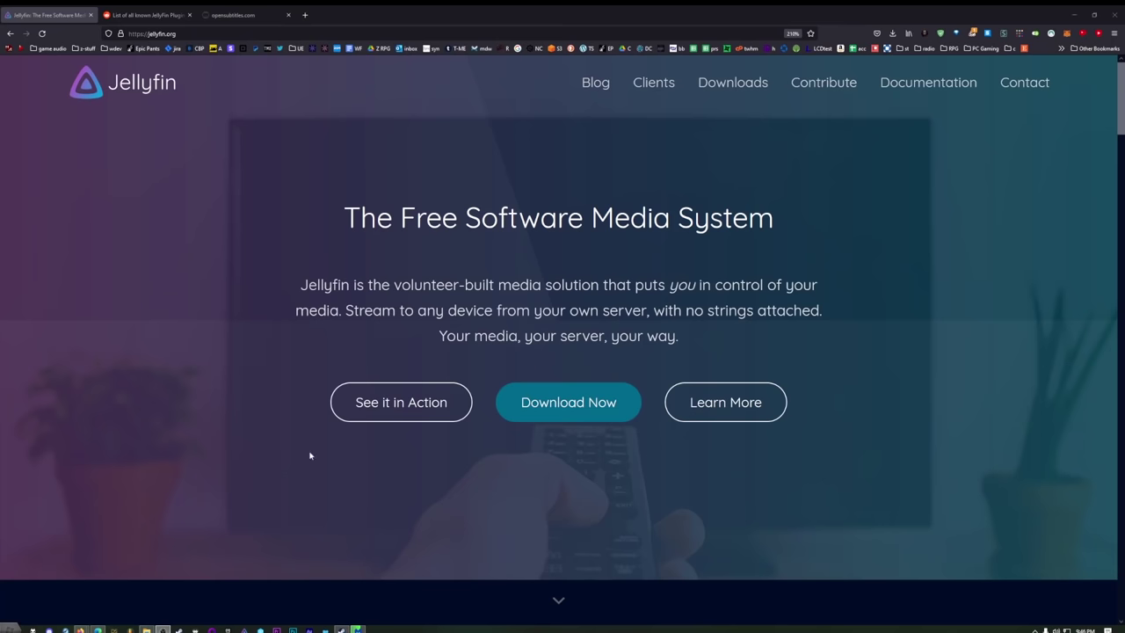
# Step: Browse the Jellyfin website and open its Downloads page
pyautogui.scroll(-10, 310, 456)
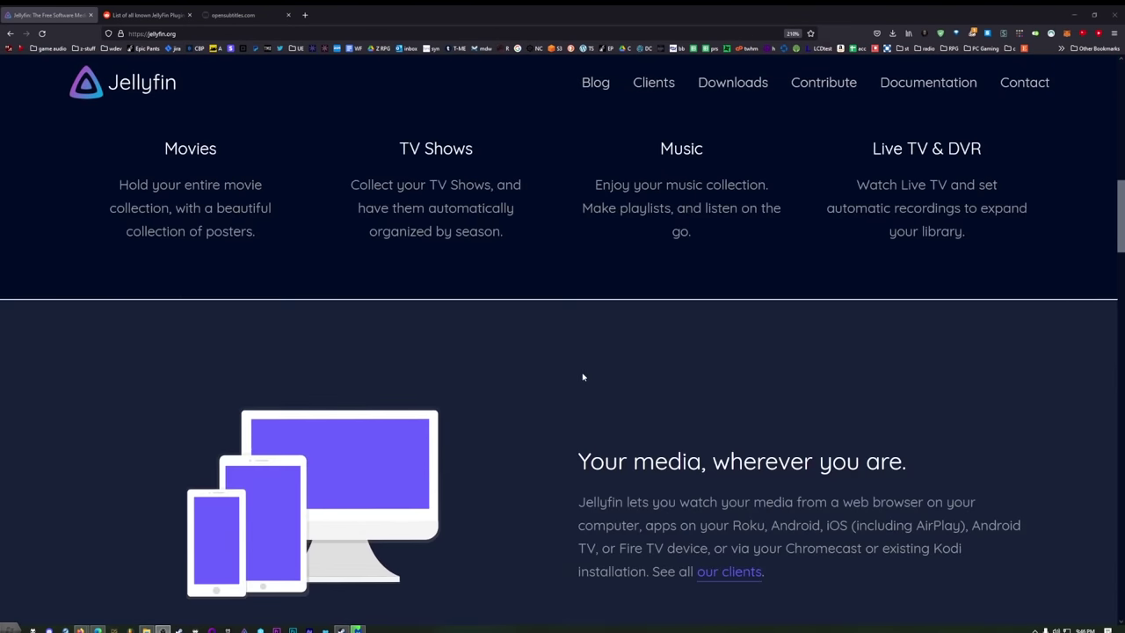
pyautogui.scroll(-3, 584, 377)
pyautogui.scroll(15, 615, 264)
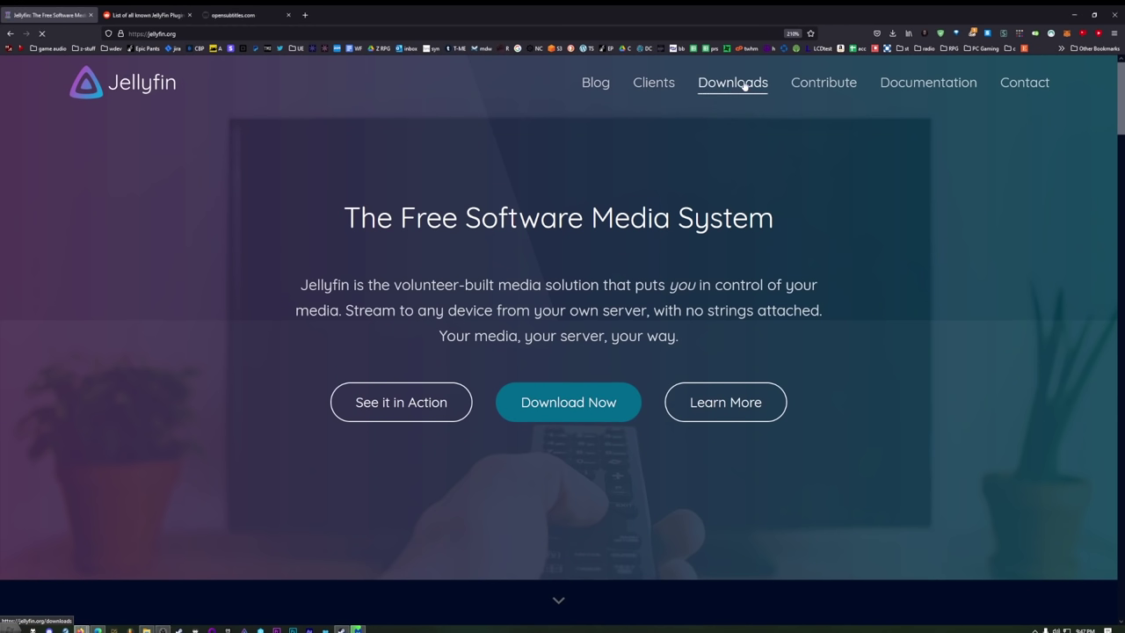
pyautogui.scroll(-2, 532, 264)
pyautogui.click(534, 239)
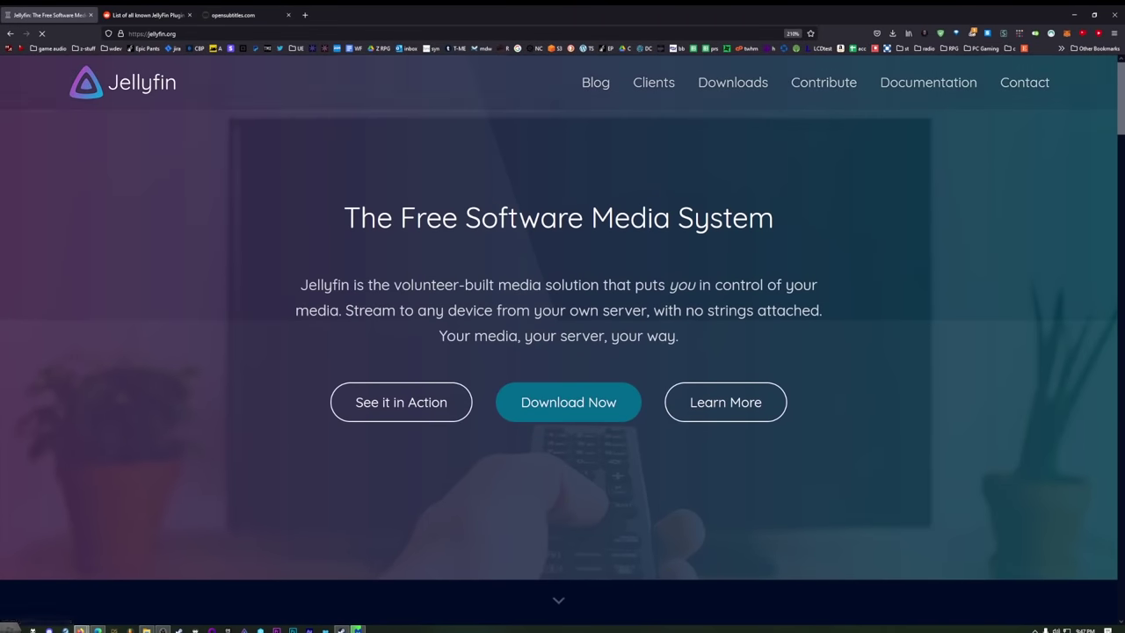
# Step: Review the Downloads page's platform installers, including the Windows and Portable server builds
pyautogui.scroll(-3, 544, 418)
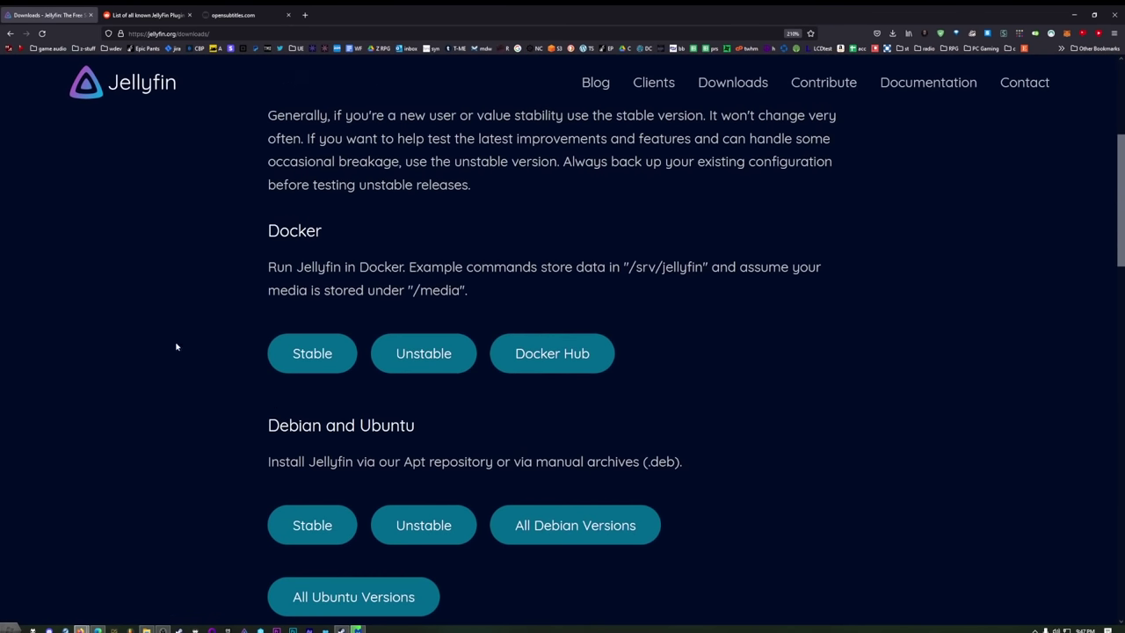
pyautogui.scroll(-1, 175, 346)
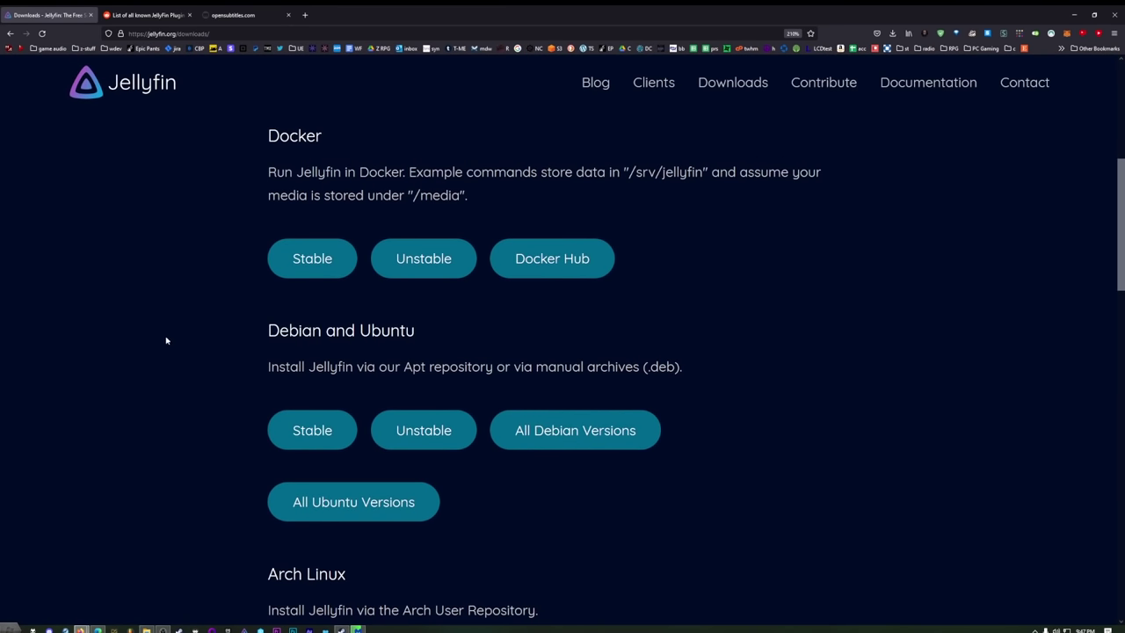
pyautogui.scroll(-5, 166, 341)
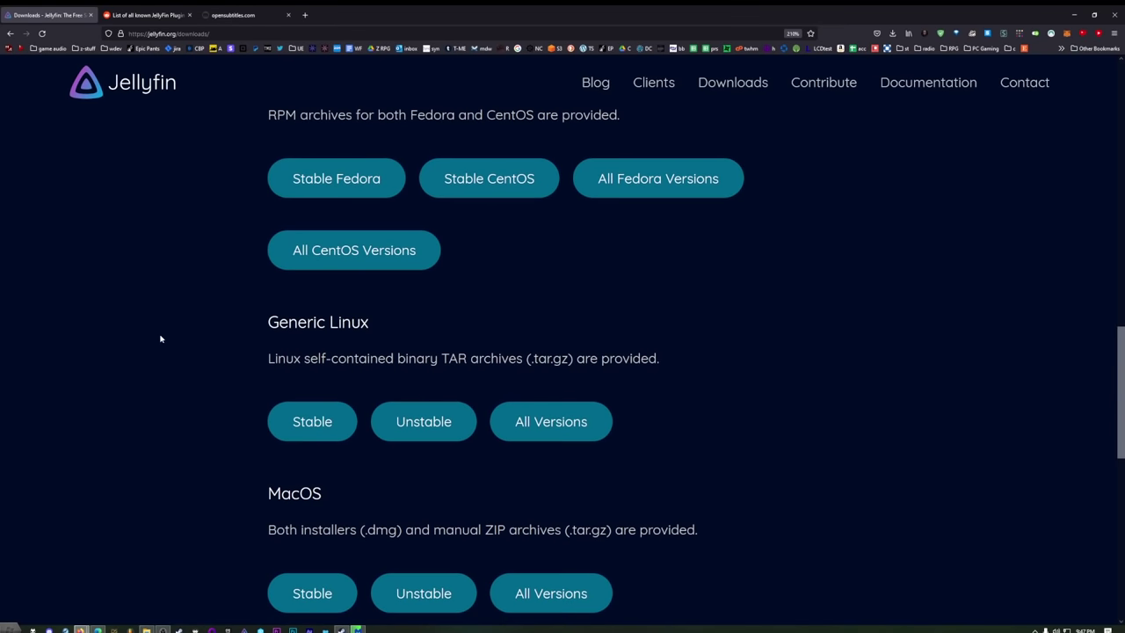
pyautogui.scroll(-2, 161, 338)
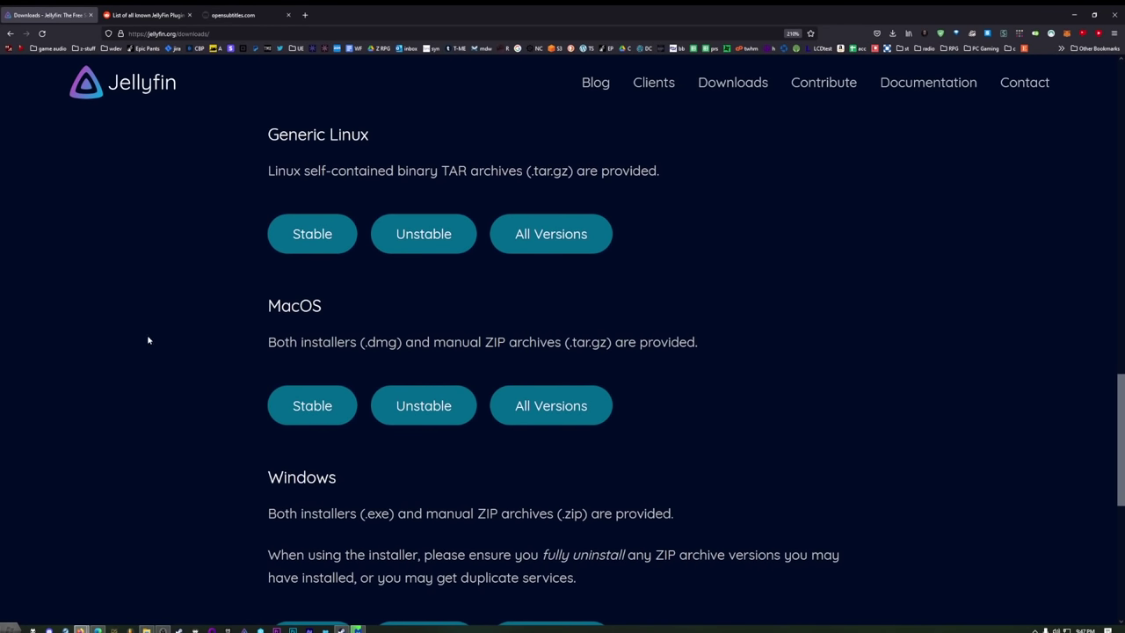
pyautogui.scroll(-2, 150, 339)
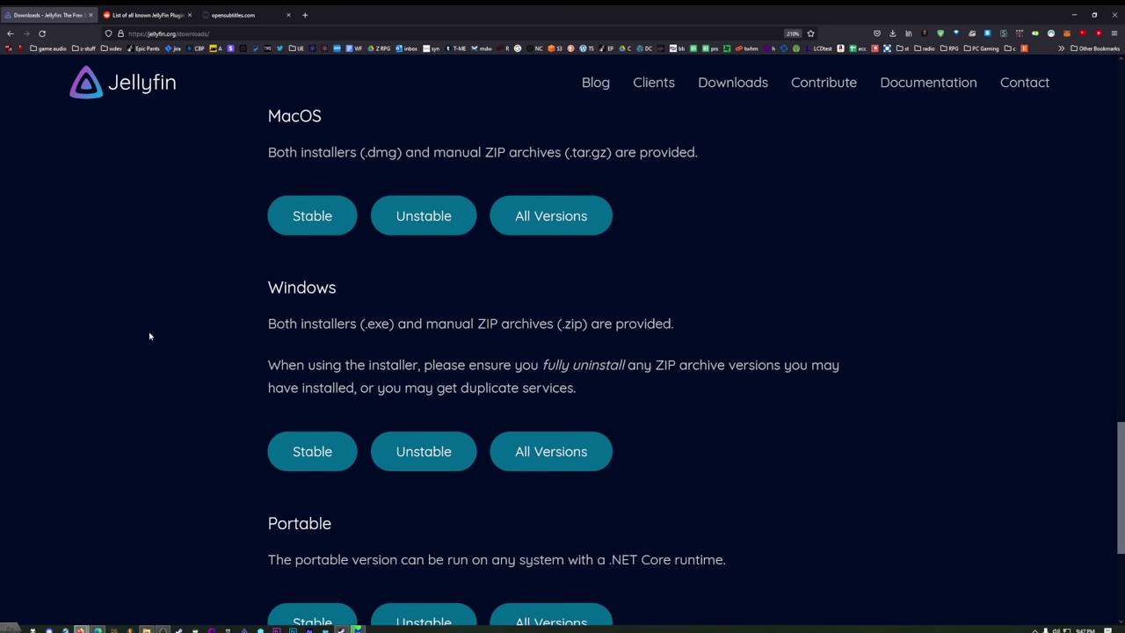
pyautogui.scroll(-3, 148, 334)
pyautogui.scroll(1, 251, 395)
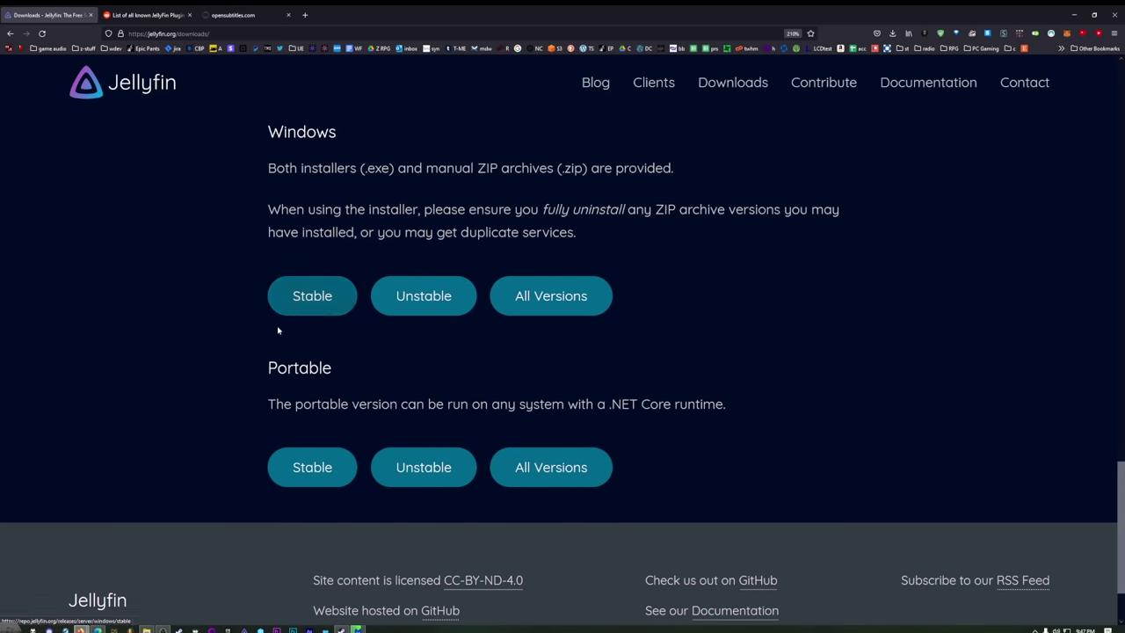
pyautogui.scroll(15, 278, 331)
# Step: Return to the Clients page and open Jellyfin Media Player's GitHub link in the Desktop section
pyautogui.hotkey('alt', 'Left')
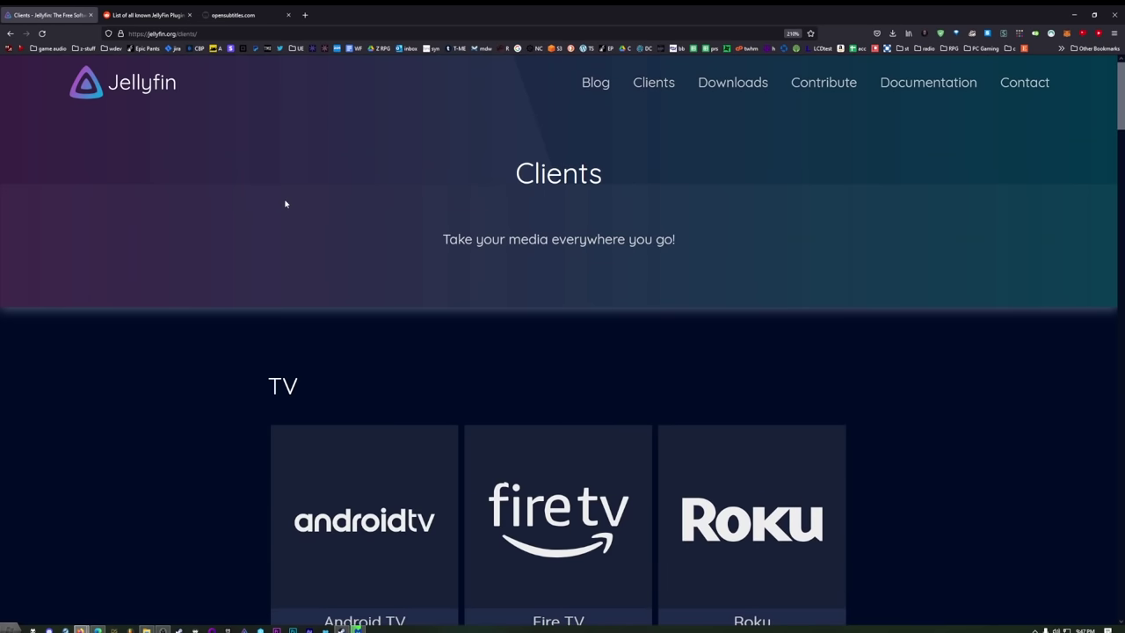
pyautogui.scroll(-2, 193, 316)
pyautogui.scroll(-1, 169, 352)
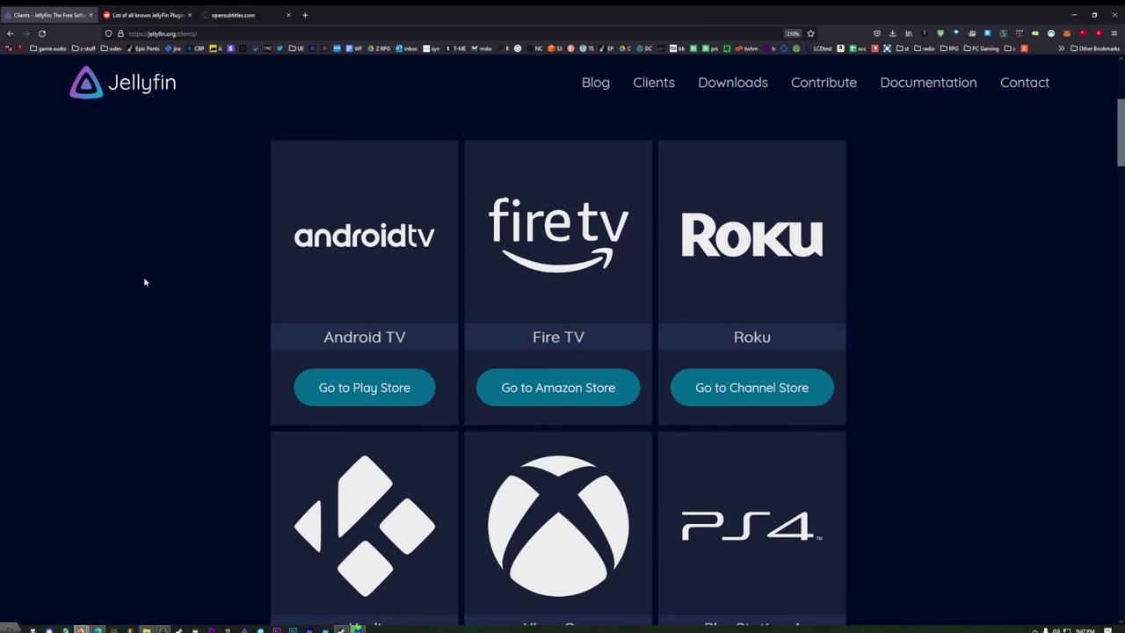
pyautogui.middleClick(186, 219)
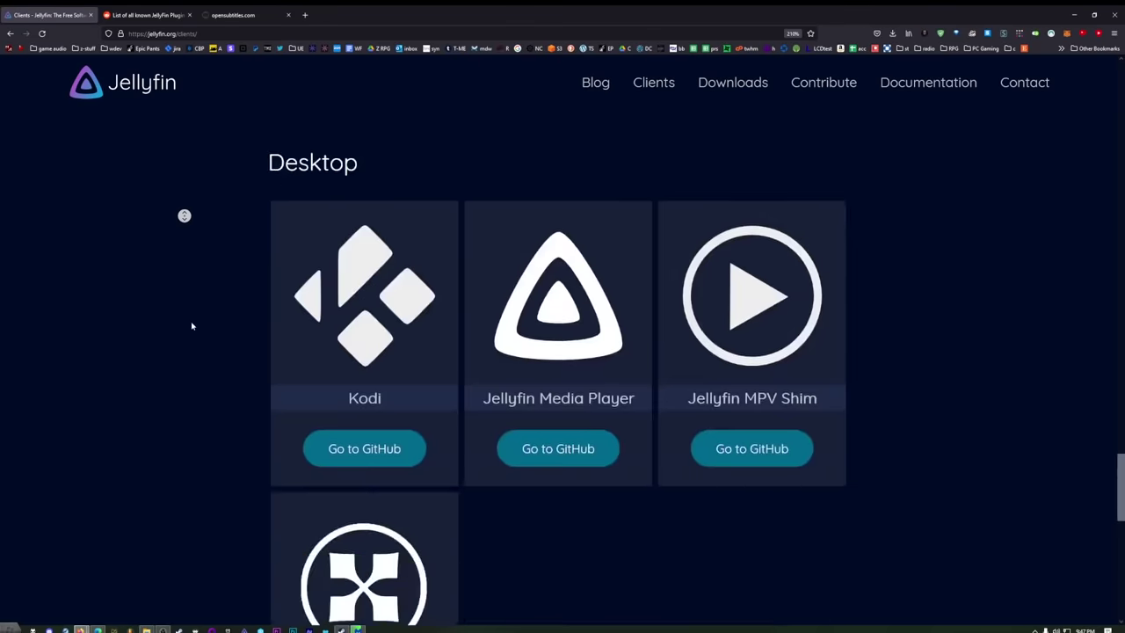
pyautogui.middleClick(187, 340)
pyautogui.scroll(8, 187, 341)
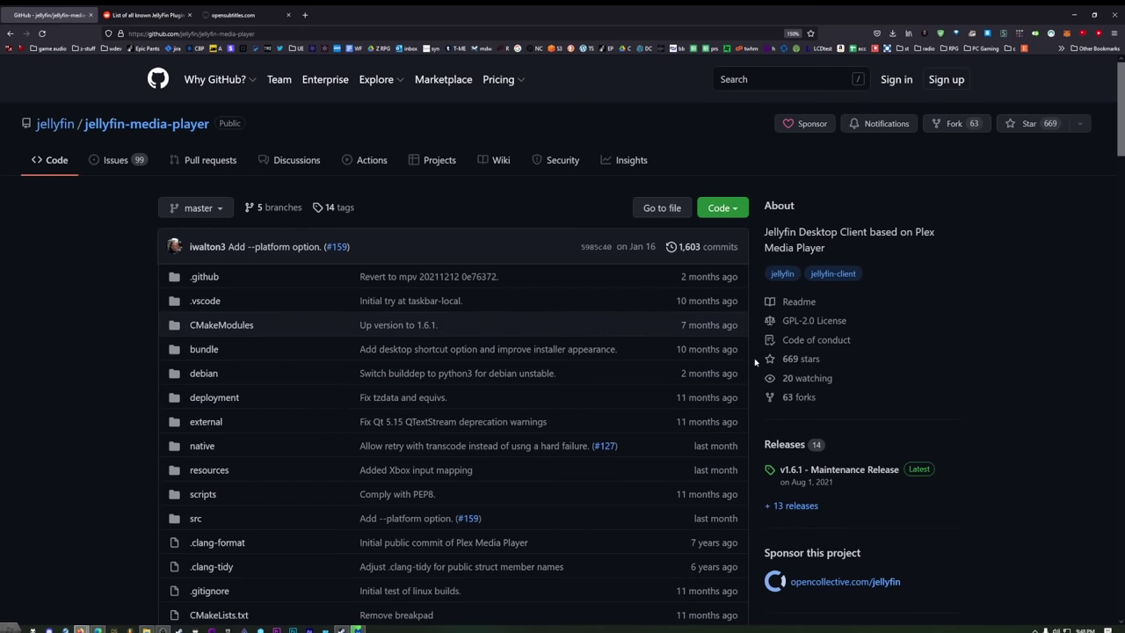
# Step: Open the v1.6.1 Maintenance Release page and scroll toward its Assets
pyautogui.click(846, 471)
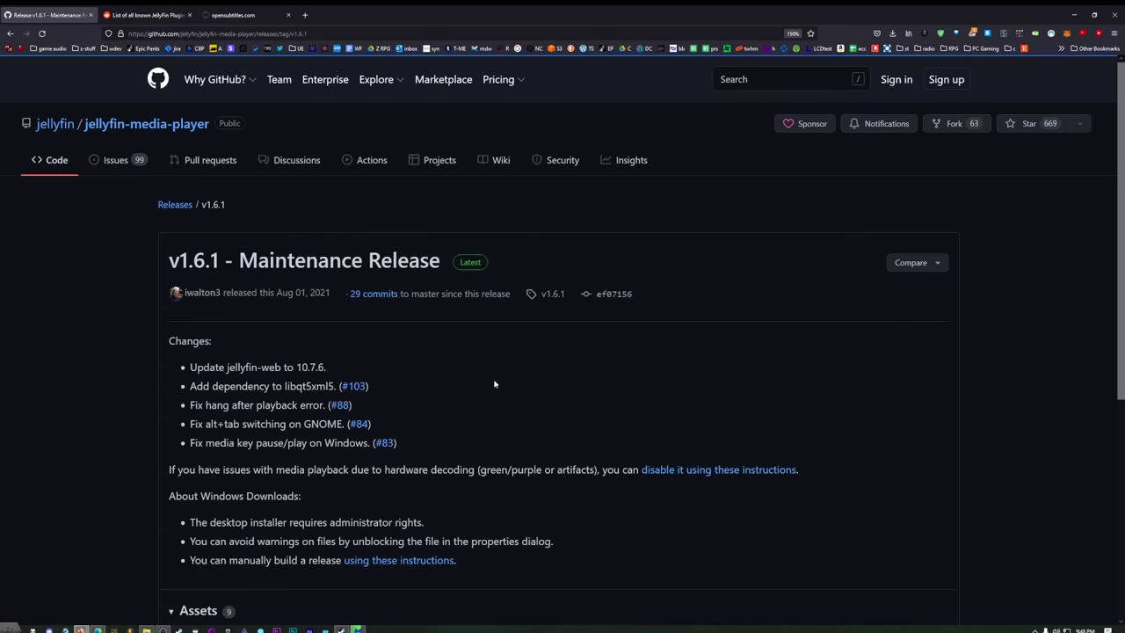
pyautogui.scroll(-4, 304, 415)
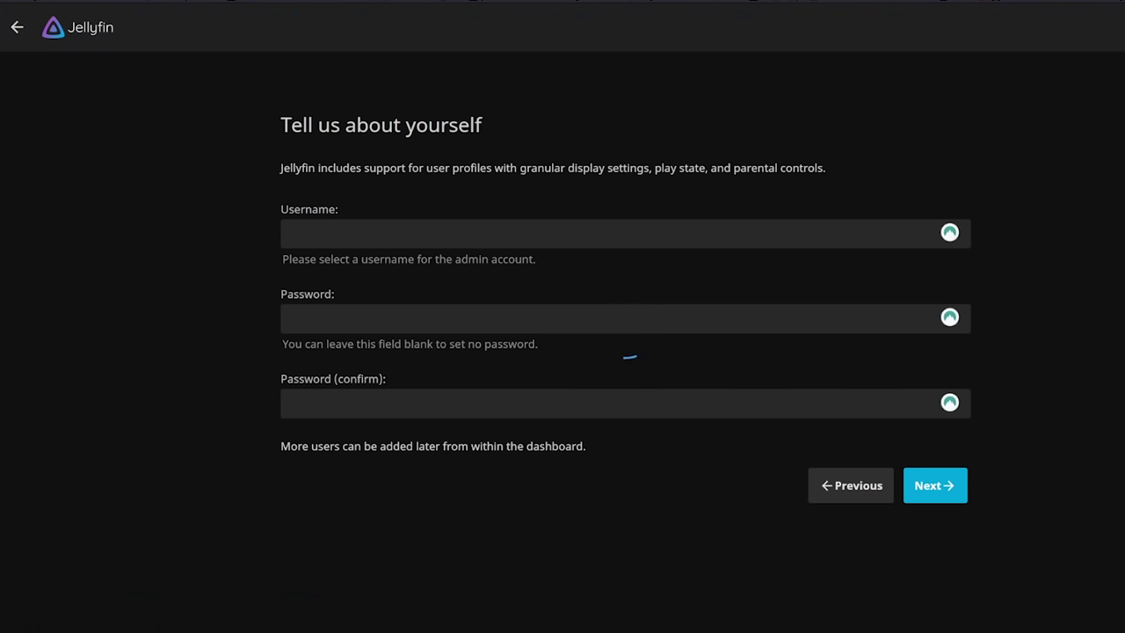
# Step: Enter the admin username, leave the password empty, and continue to library setup
pyautogui.write('sc-jellyfin')
pyautogui.tripleClick(316, 234)
pyautogui.write('krenatg')
pyautogui.press('Tab')
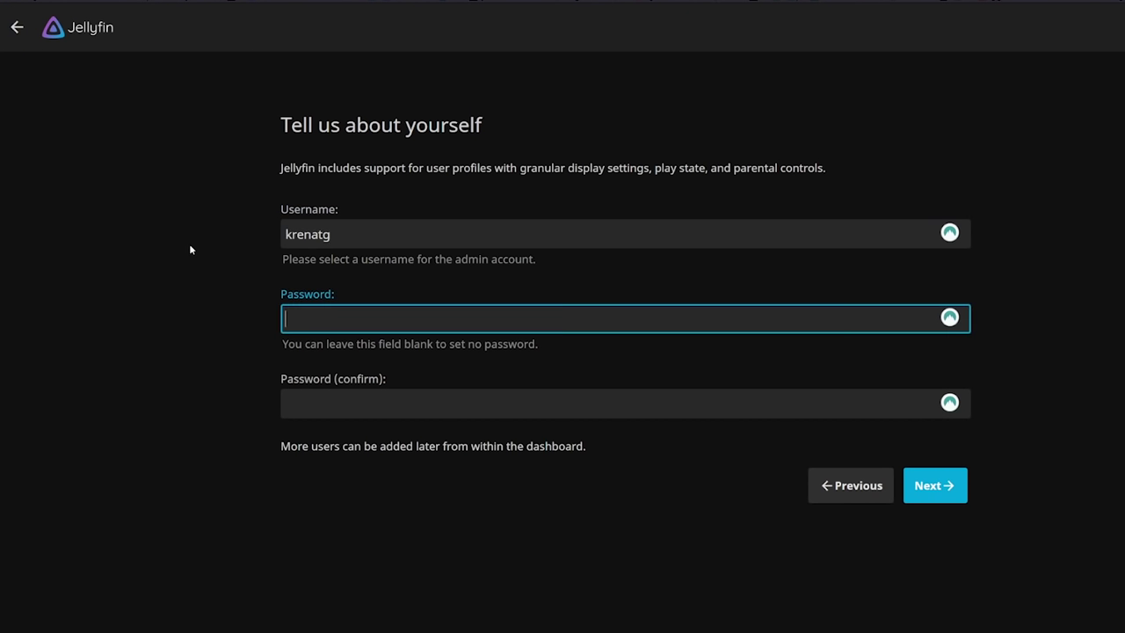
pyautogui.hotkey('shift', 'Tab')
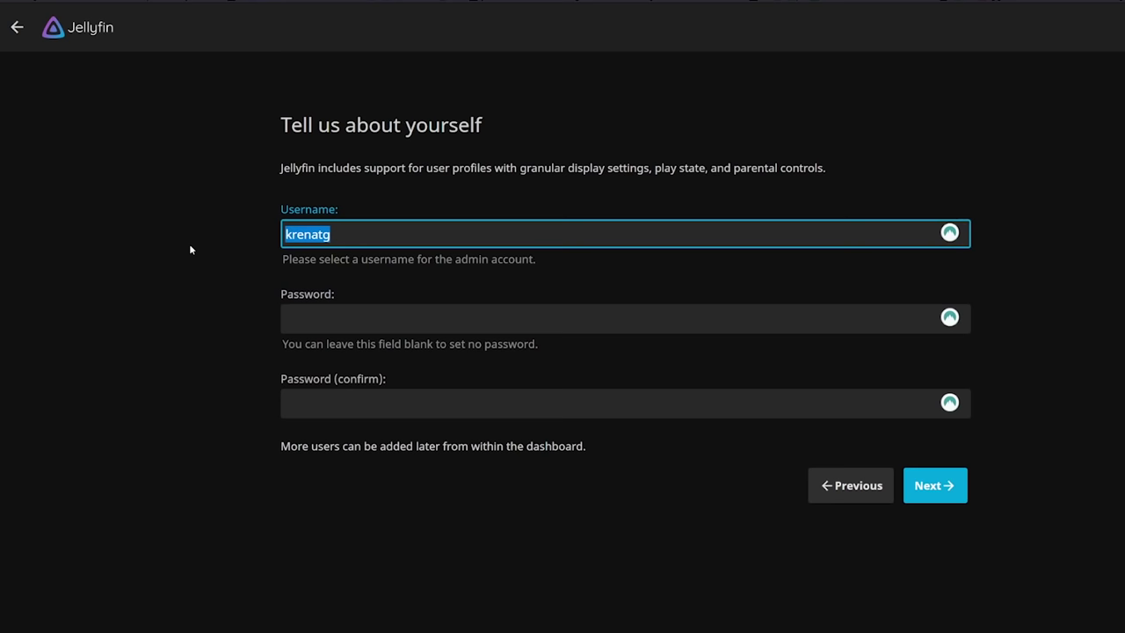
pyautogui.write('k')
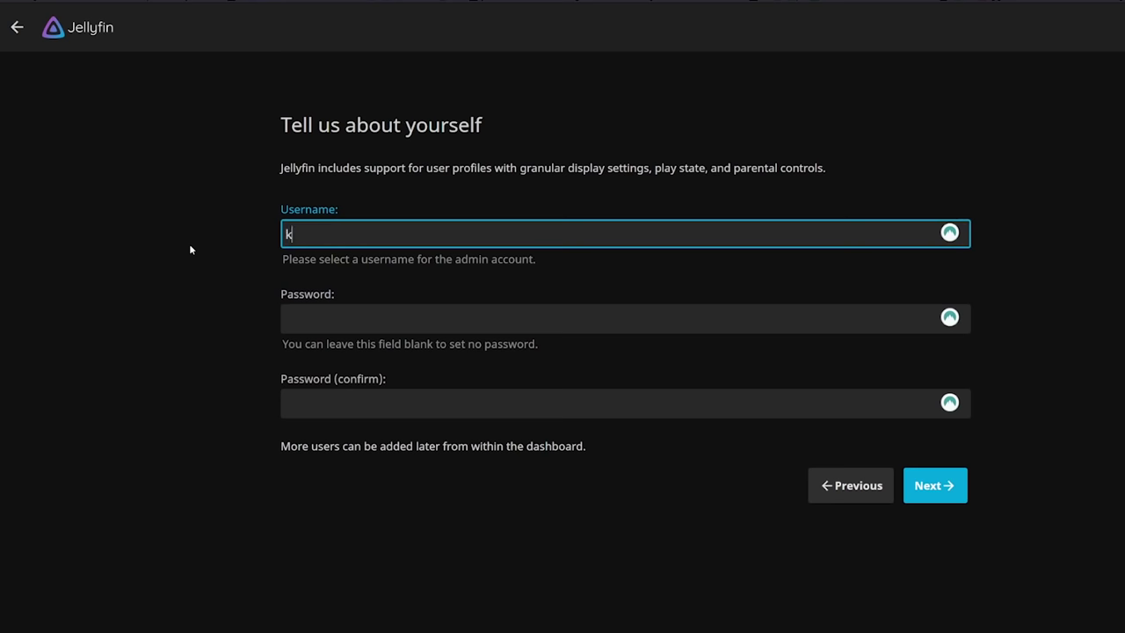
pyautogui.press('Return')
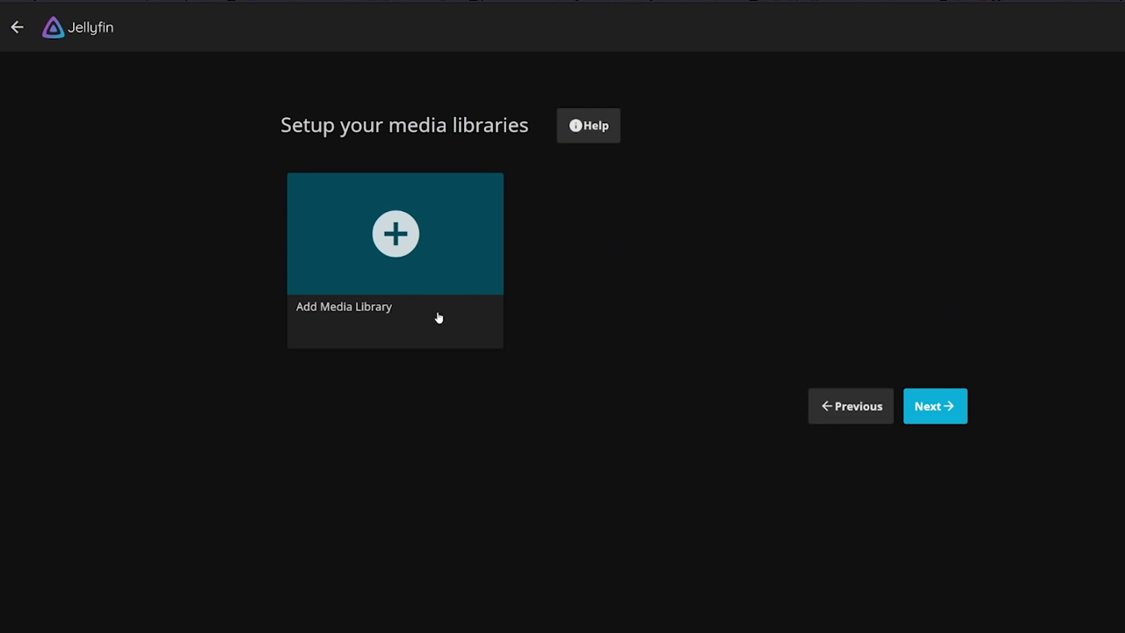
# Step: Start a new media library with content type Music and display name Music
pyautogui.click(396, 234)
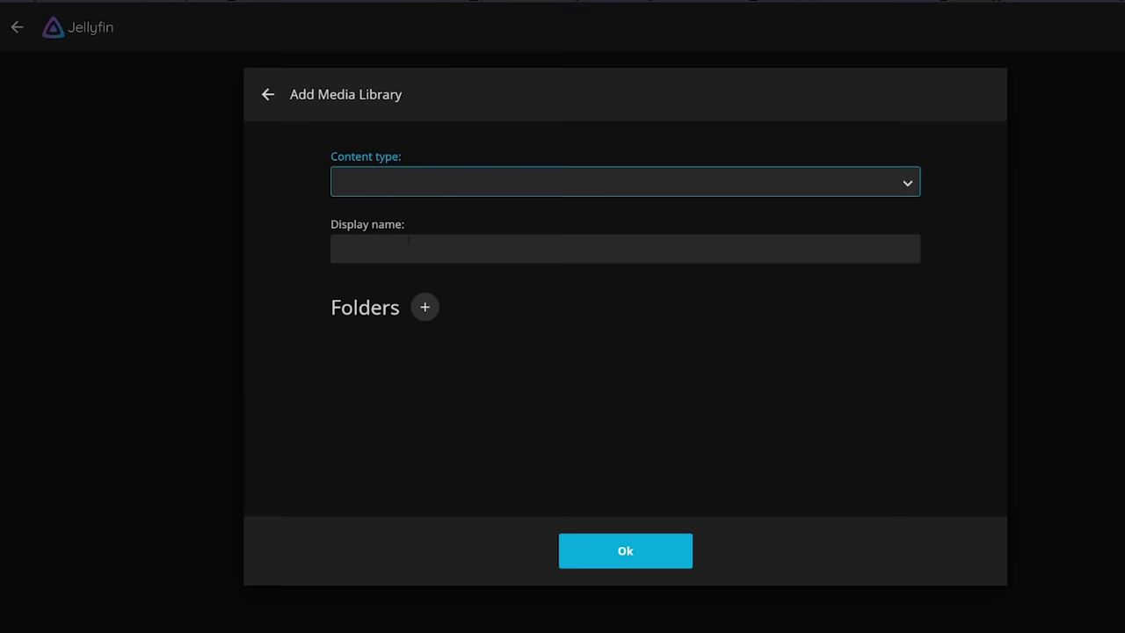
pyautogui.click(392, 183)
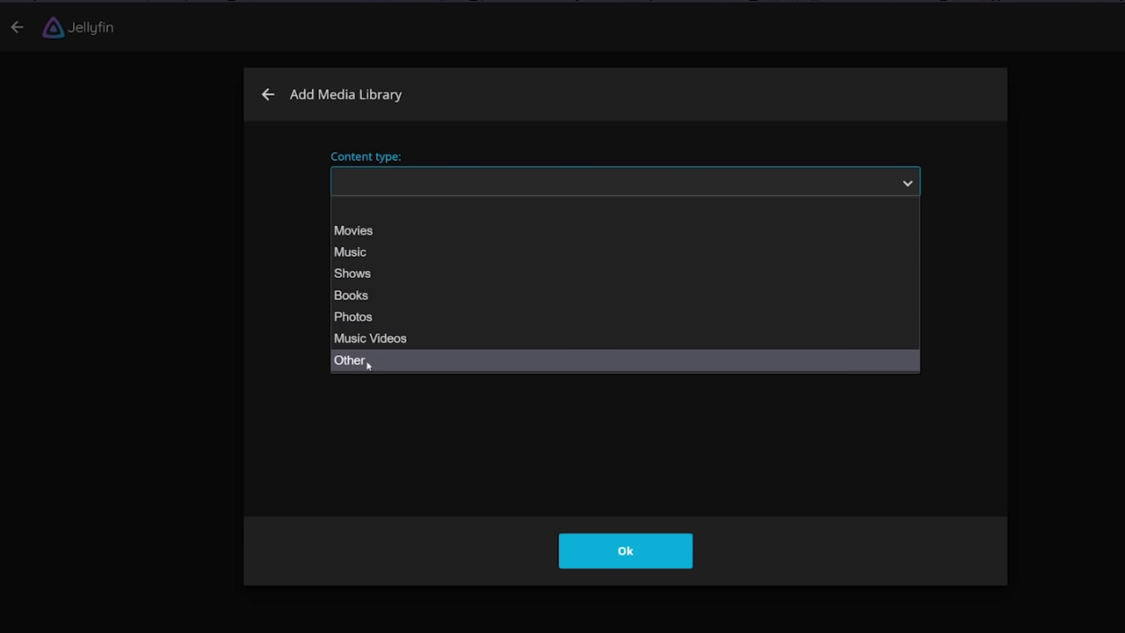
pyautogui.click(360, 279)
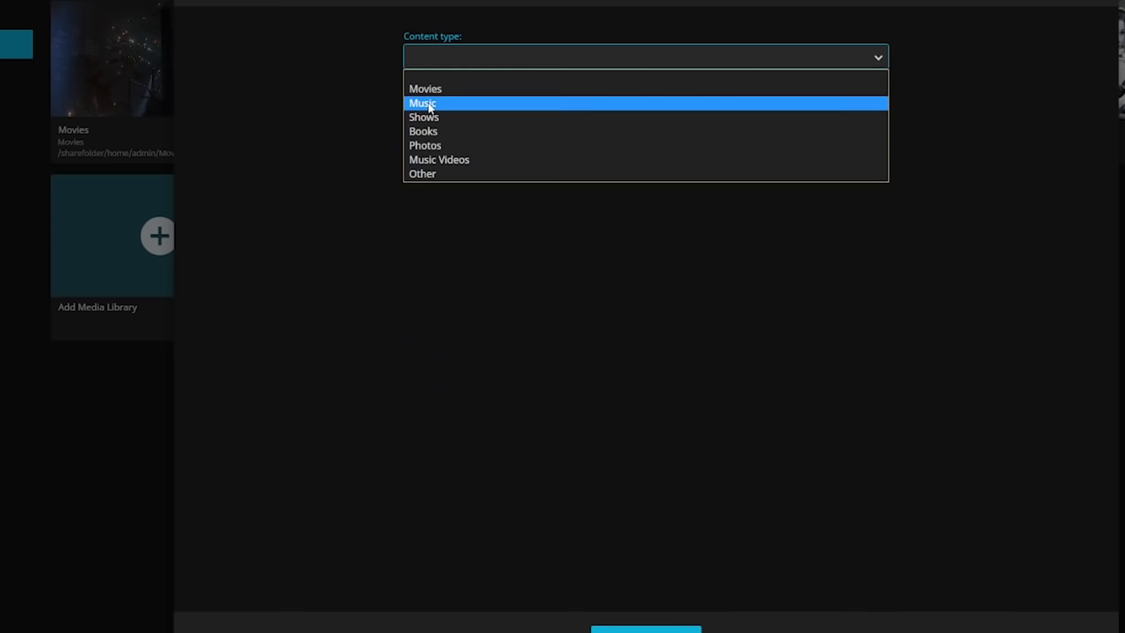
pyautogui.click(430, 107)
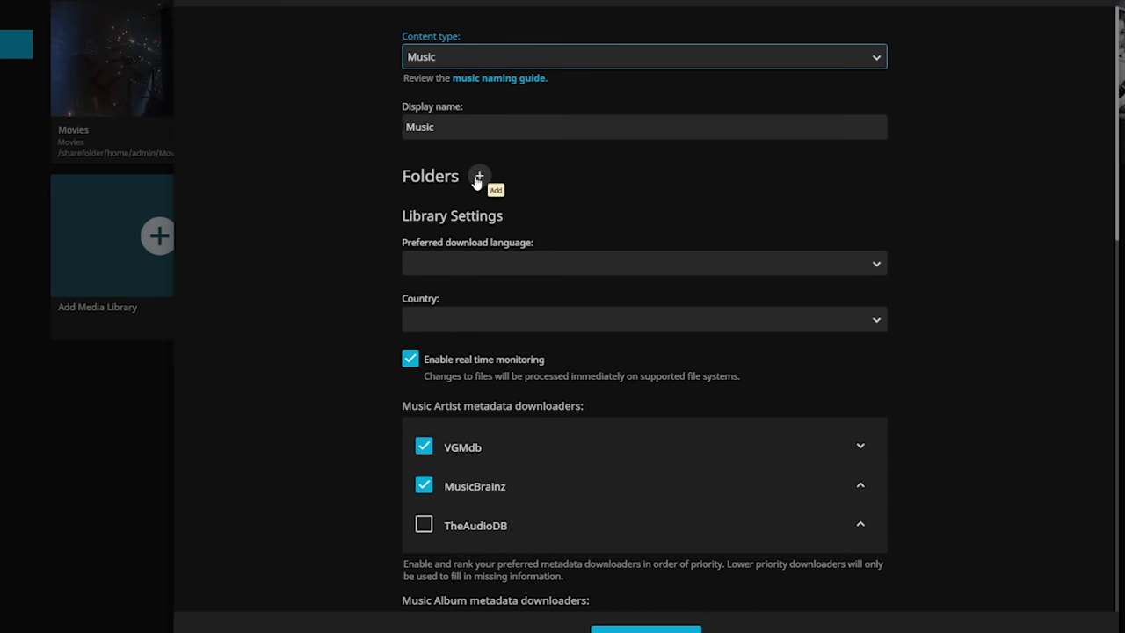
pyautogui.click(434, 127)
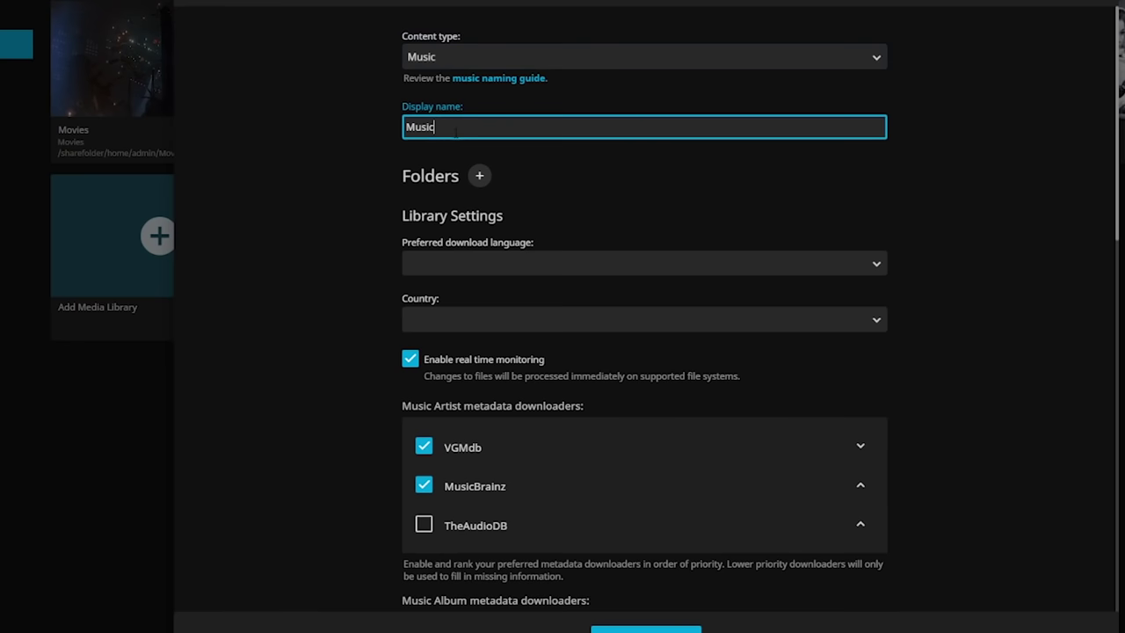
pyautogui.hotkey('ctrl', 'a')
# Step: Add a source folder, browsing /sharefolder/Media before choosing Shared network folder
pyautogui.click(479, 176)
pyautogui.scroll(-1, 480, 241)
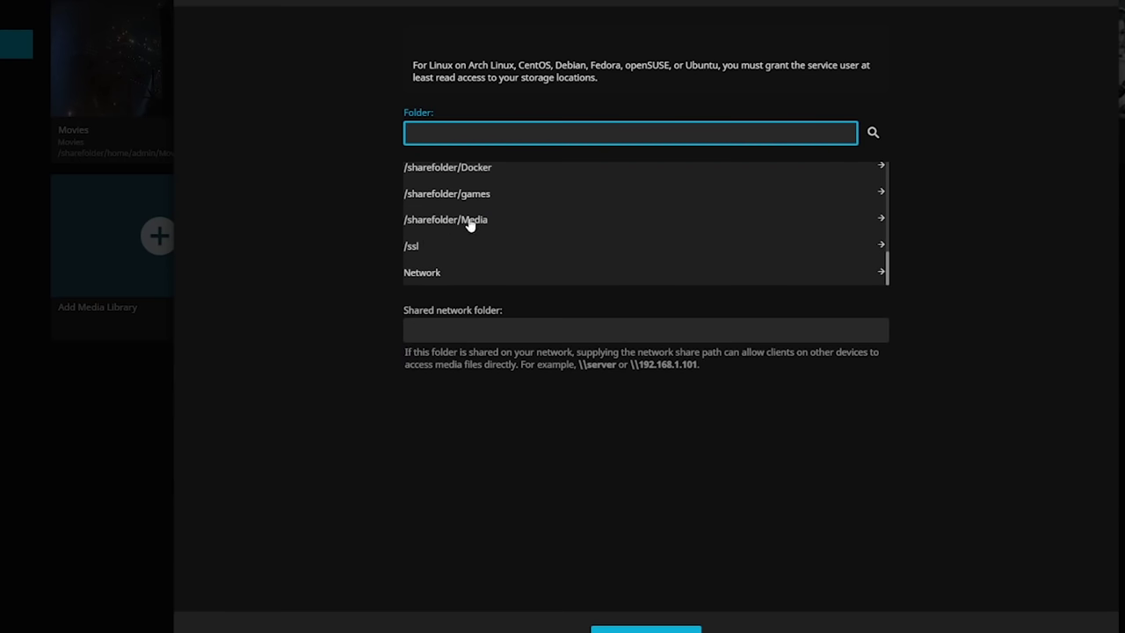
pyautogui.click(470, 222)
pyautogui.click(472, 181)
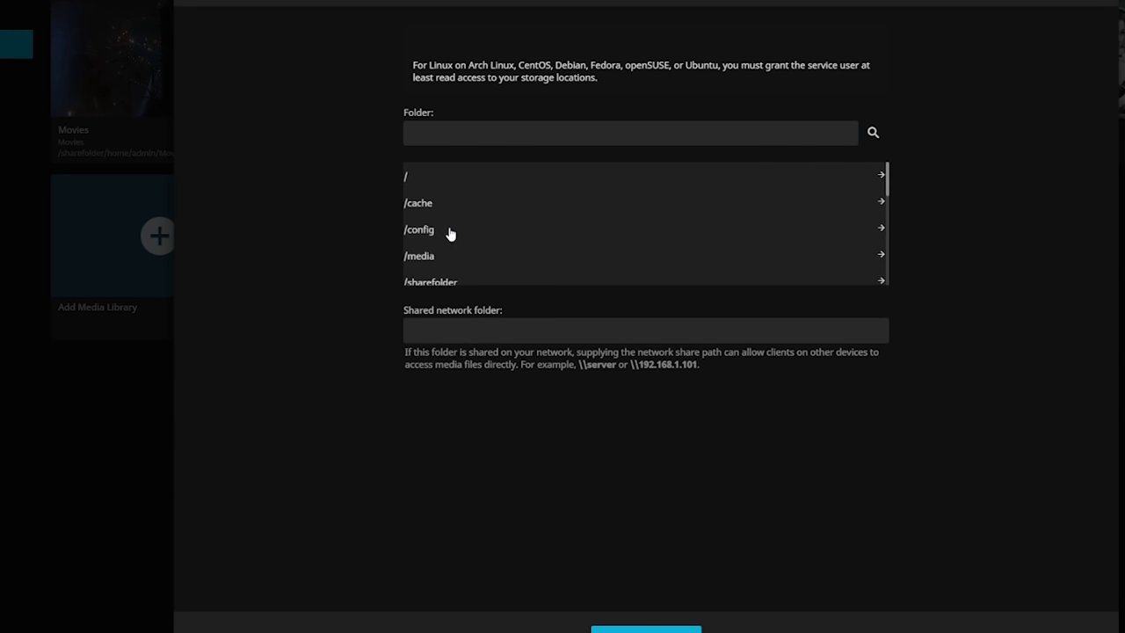
pyautogui.click(467, 330)
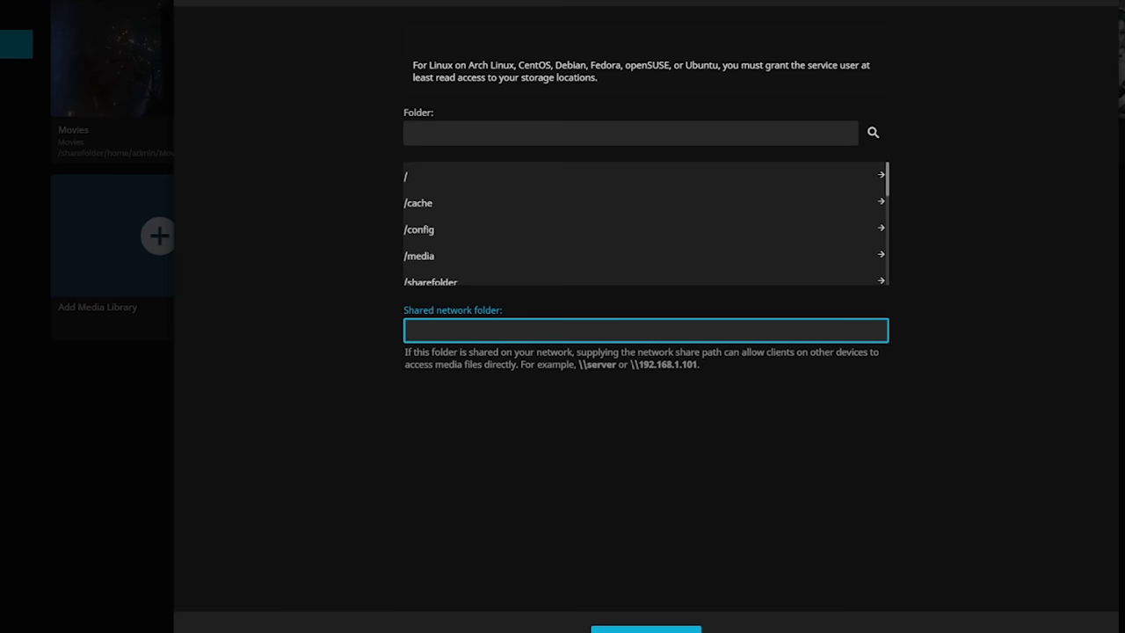